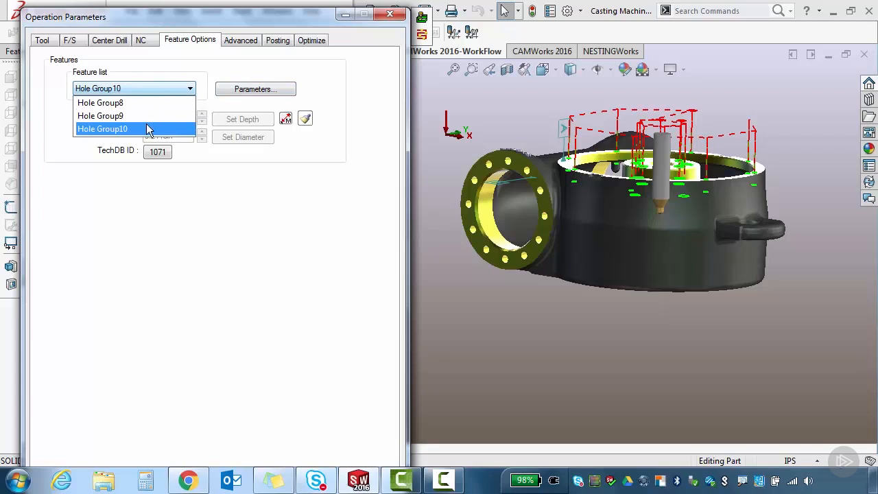
Choose Hole Group10 as the feature and review its hole parameters
{"action": "left_click", "coordinate": [146, 128]}
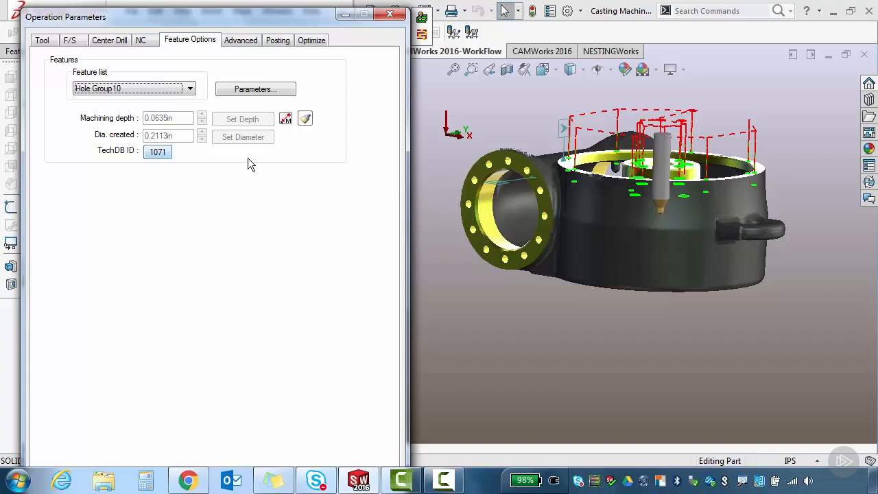
{"action": "left_click", "coordinate": [266, 90]}
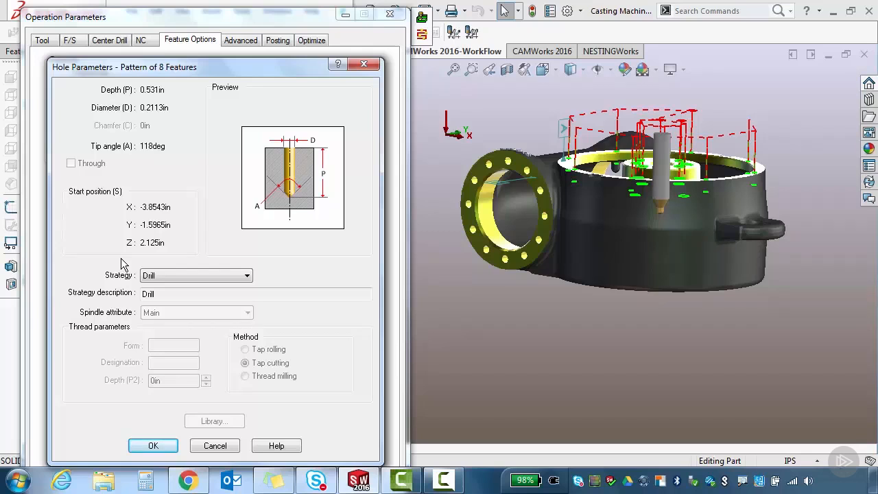
{"action": "left_click", "coordinate": [164, 445]}
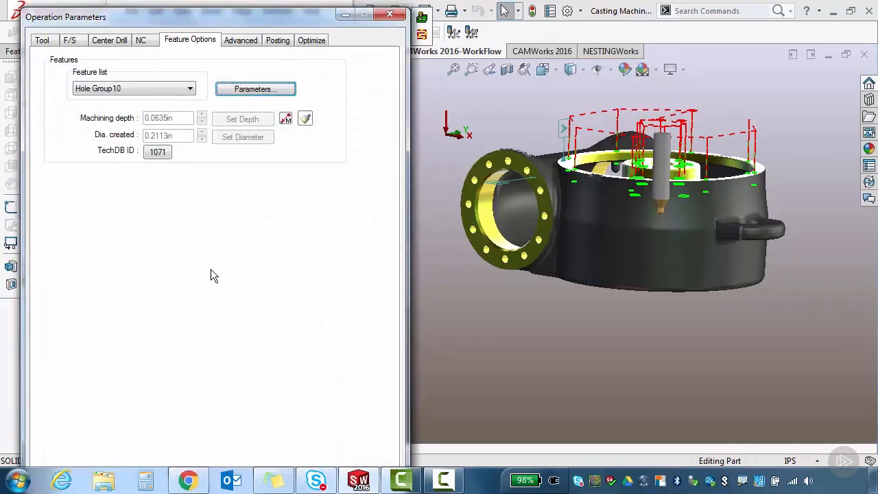
Enable manual depth and diameter values for Hole Group10 and set the created diameter to 0.25in
{"action": "left_click", "coordinate": [285, 120]}
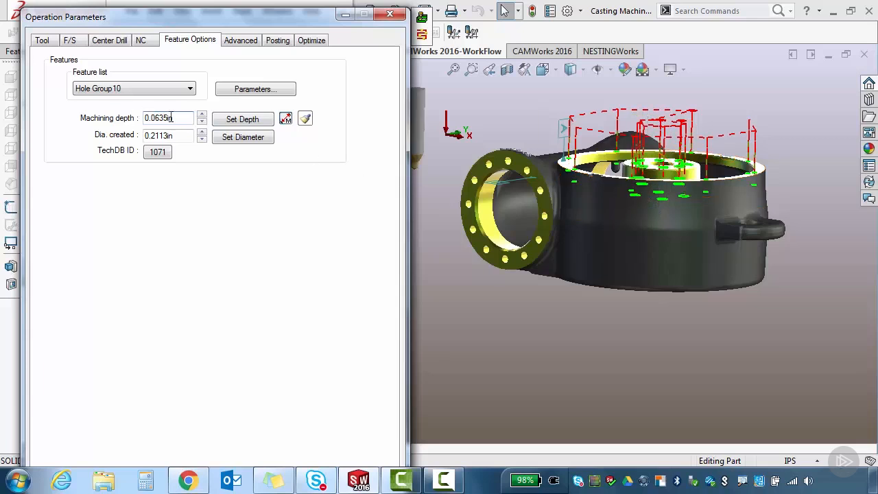
{"action": "left_click_drag", "start_coordinate": [172, 118], "coordinate": [97, 118]}
{"action": "left_click", "coordinate": [186, 135]}
{"action": "left_click_drag", "start_coordinate": [185, 135], "coordinate": [139, 135]}
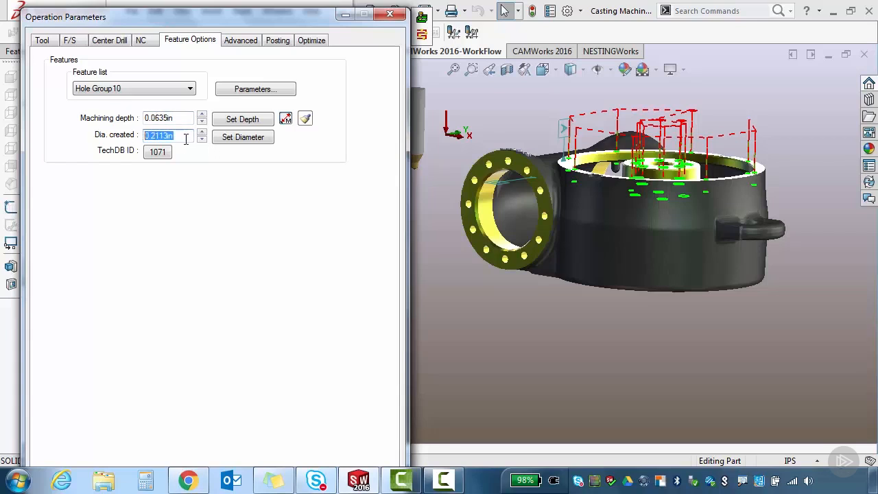
{"action": "left_click", "coordinate": [238, 137]}
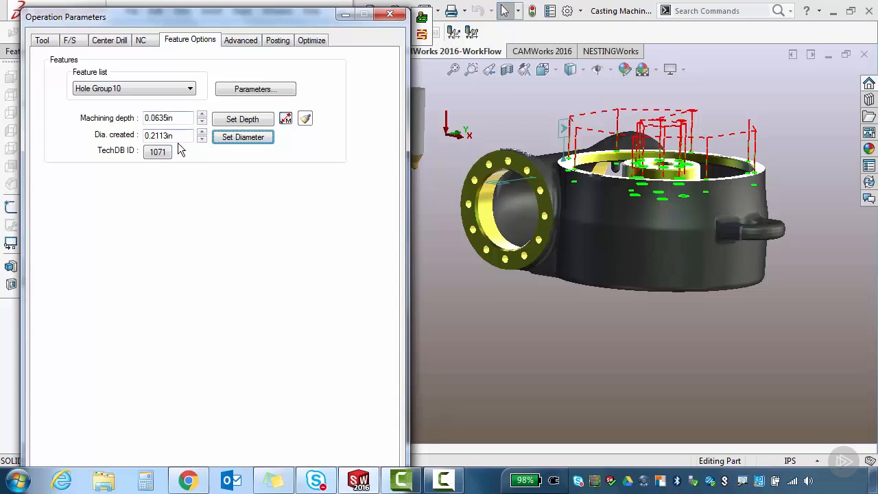
{"action": "left_click_drag", "start_coordinate": [183, 137], "coordinate": [137, 140]}
{"action": "type", "text": ".25"}
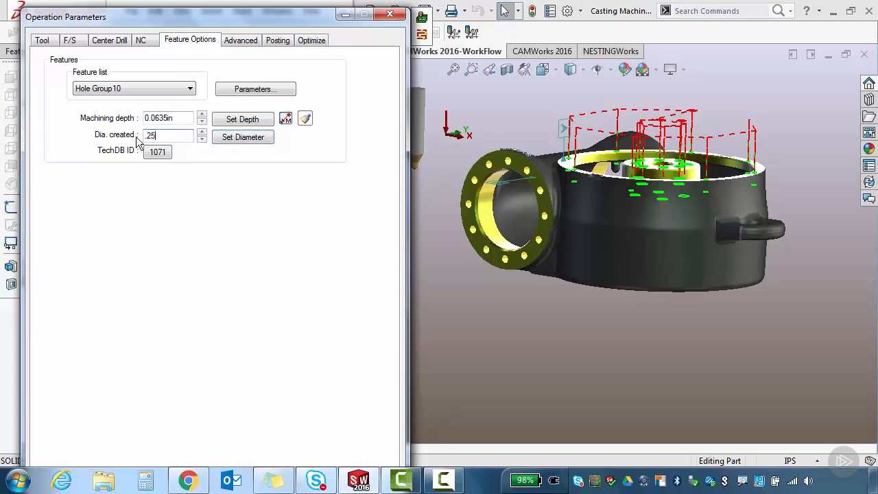
{"action": "key", "text": "Tab"}
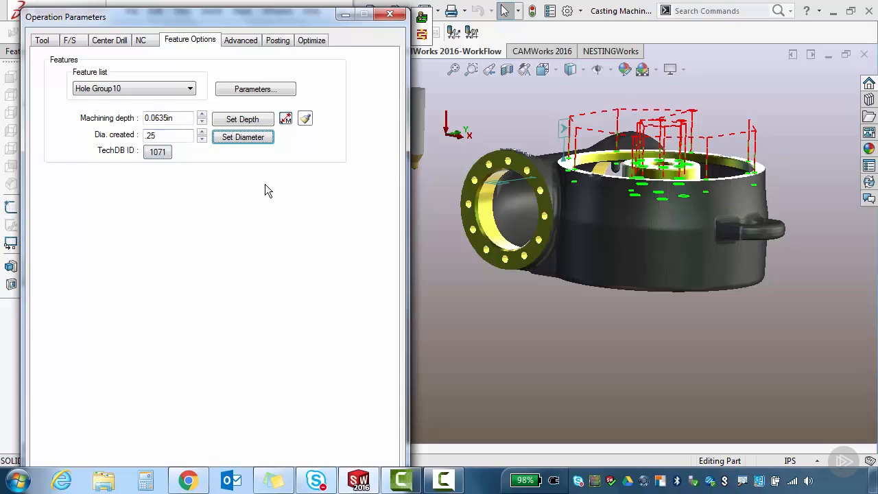
{"action": "left_click", "coordinate": [253, 140]}
{"action": "left_click_drag", "start_coordinate": [172, 118], "coordinate": [140, 118]}
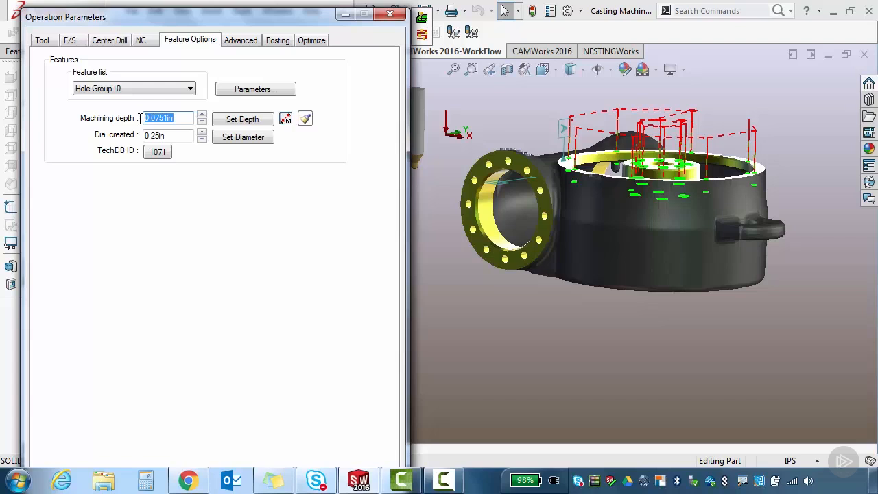
Review the operation's advanced settings and the posting coolant options, choosing Flood as the coolant
{"action": "left_click", "coordinate": [238, 41]}
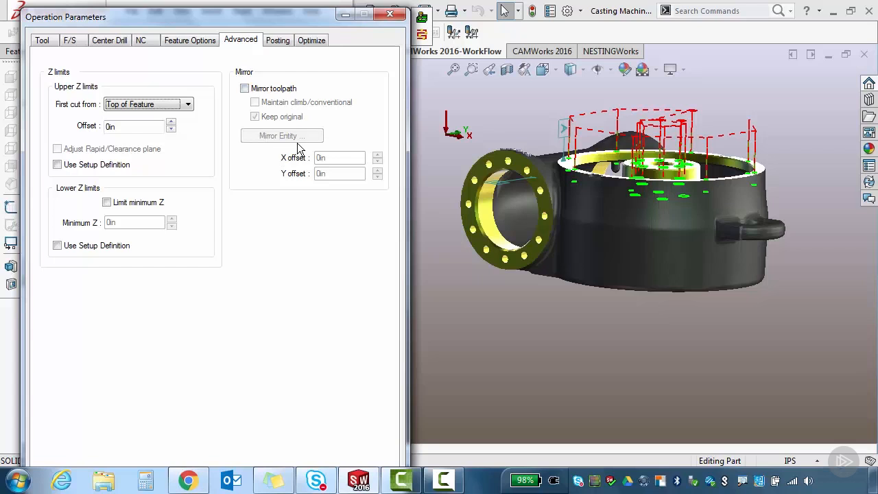
{"action": "left_click", "coordinate": [287, 40]}
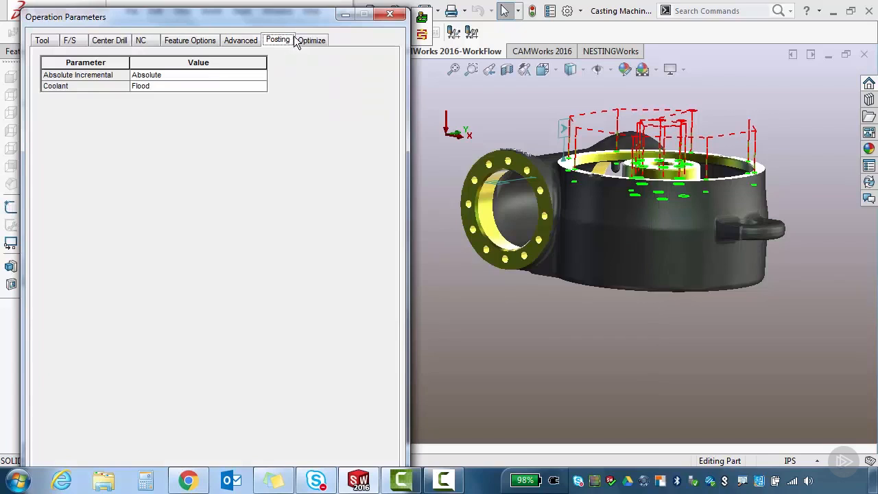
{"action": "left_click", "coordinate": [172, 87]}
{"action": "left_click", "coordinate": [259, 88]}
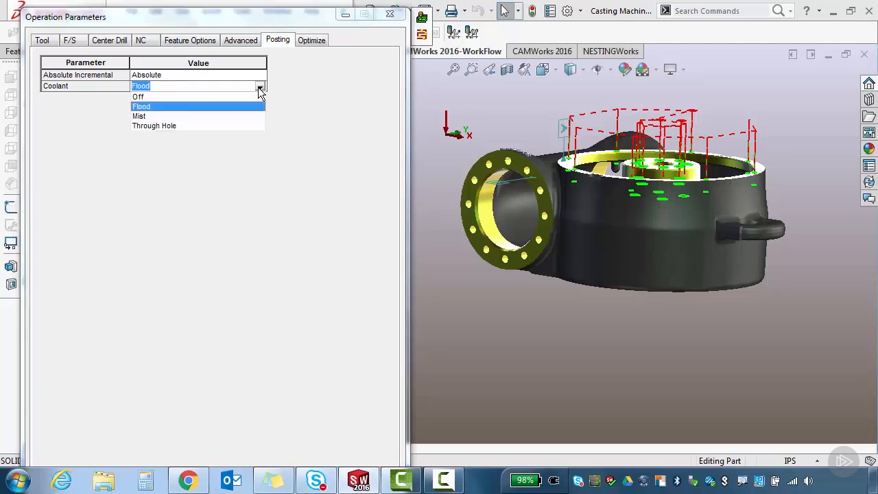
{"action": "left_click", "coordinate": [159, 105]}
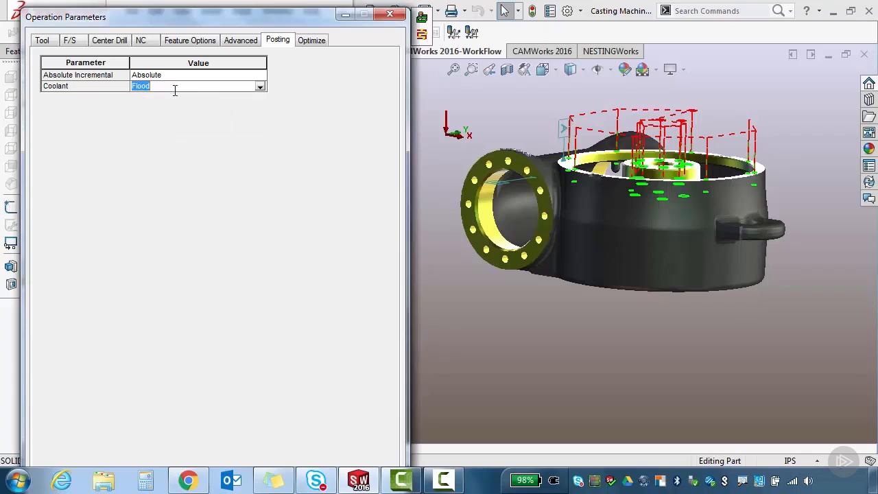
Select Shortest Path as the center drill operation's toolpath optimization method
{"action": "left_click", "coordinate": [312, 43]}
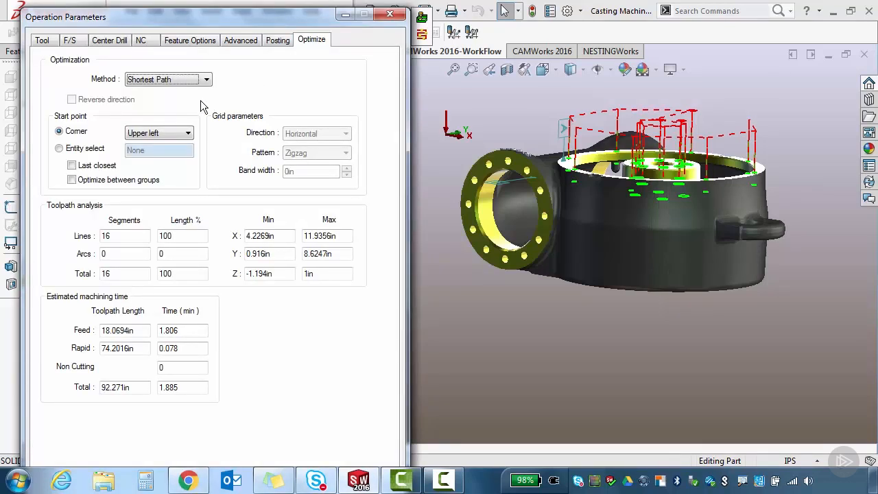
{"action": "left_click", "coordinate": [187, 81]}
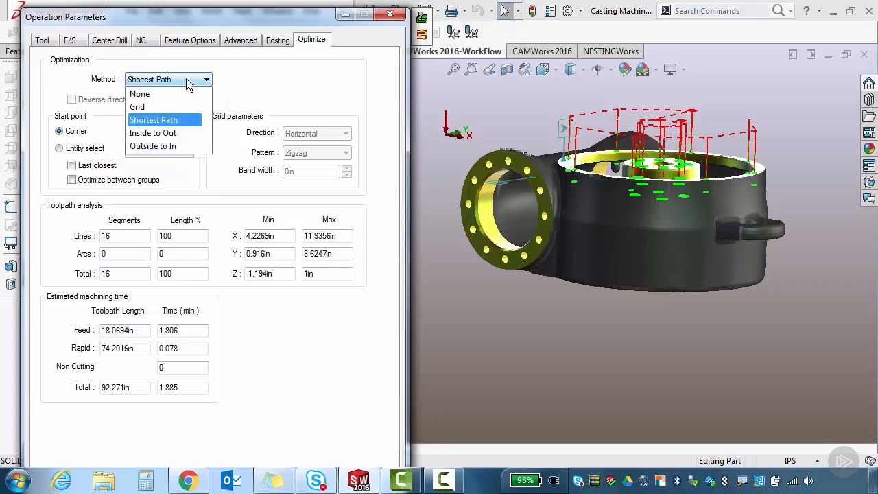
{"action": "left_click", "coordinate": [180, 119]}
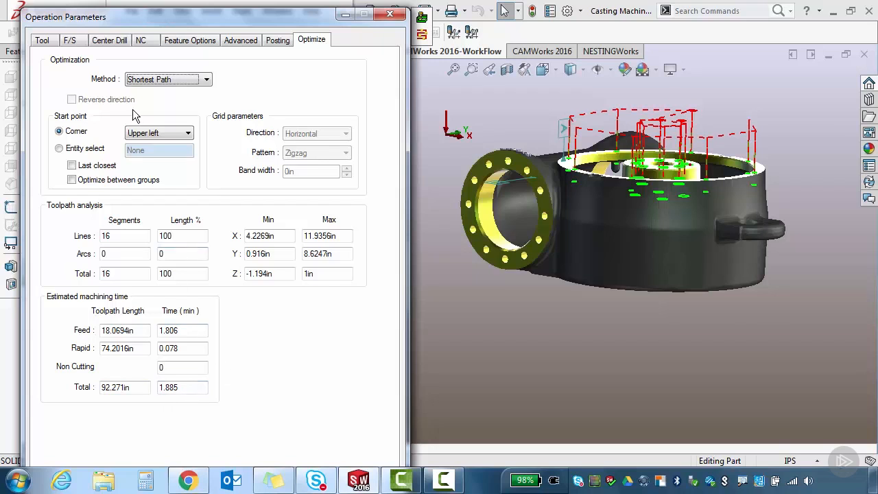
Try the Grid optimization method with Horizontal direction and Zigzag pattern, and close the operation parameters
{"action": "left_click", "coordinate": [175, 81]}
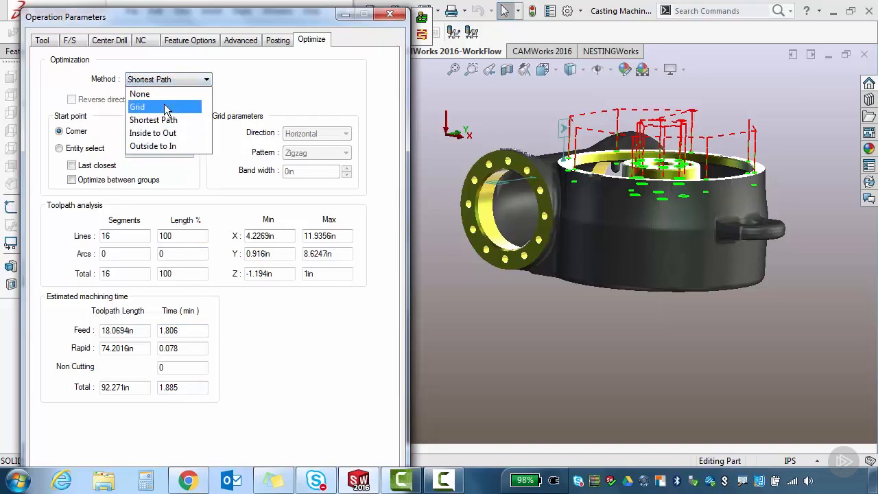
{"action": "left_click", "coordinate": [164, 103]}
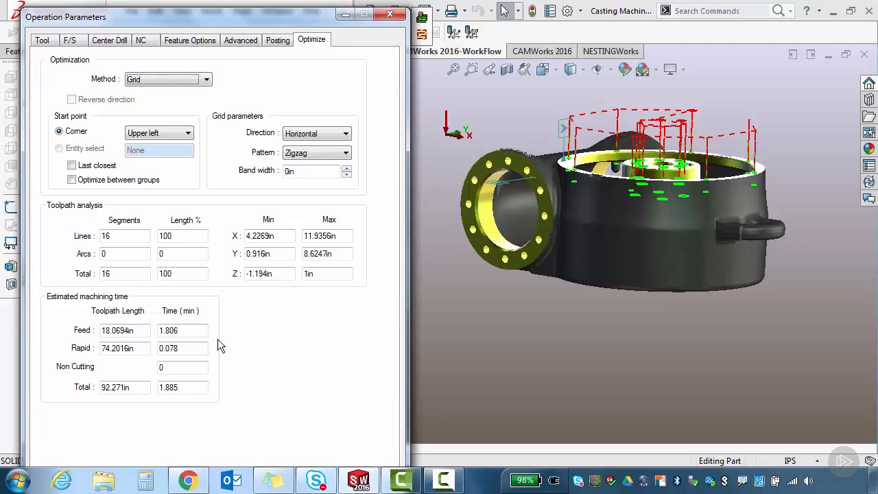
{"action": "left_click", "coordinate": [331, 133]}
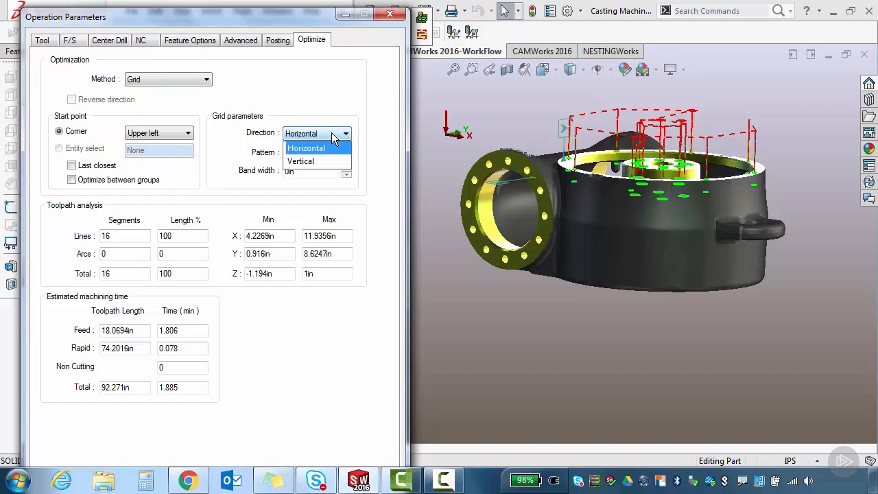
{"action": "left_click", "coordinate": [356, 108]}
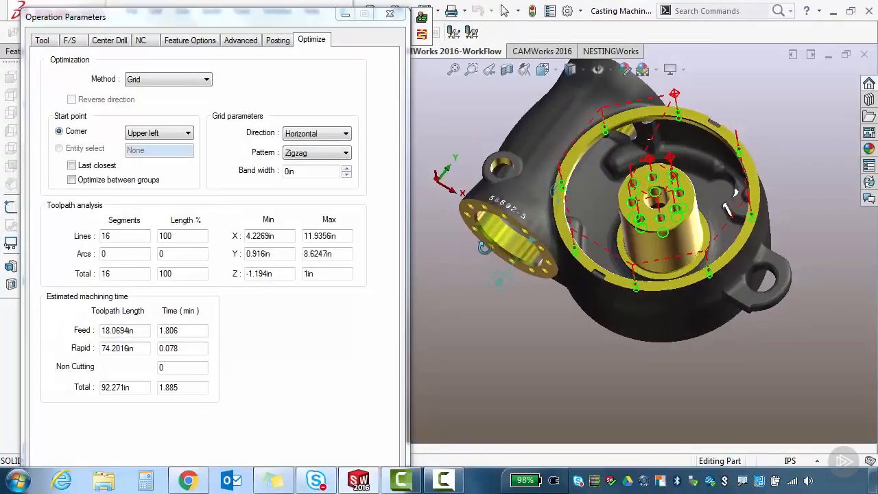
{"action": "left_click", "coordinate": [320, 153]}
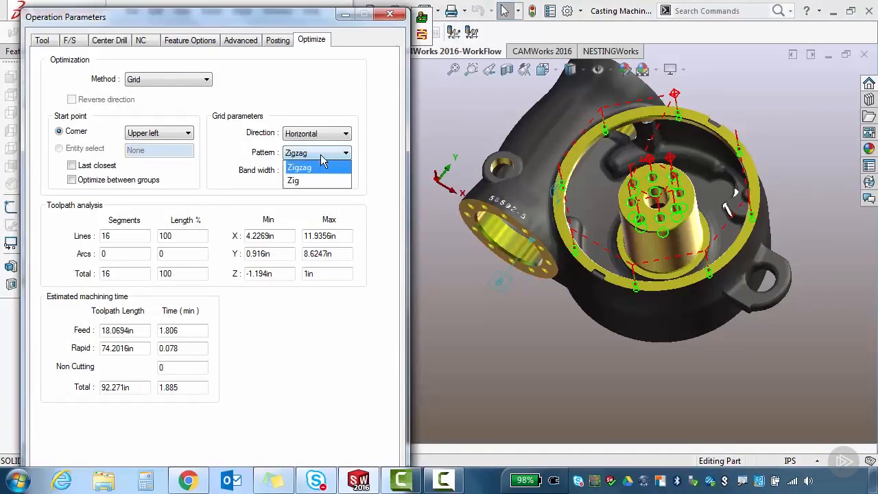
{"action": "left_click", "coordinate": [314, 167]}
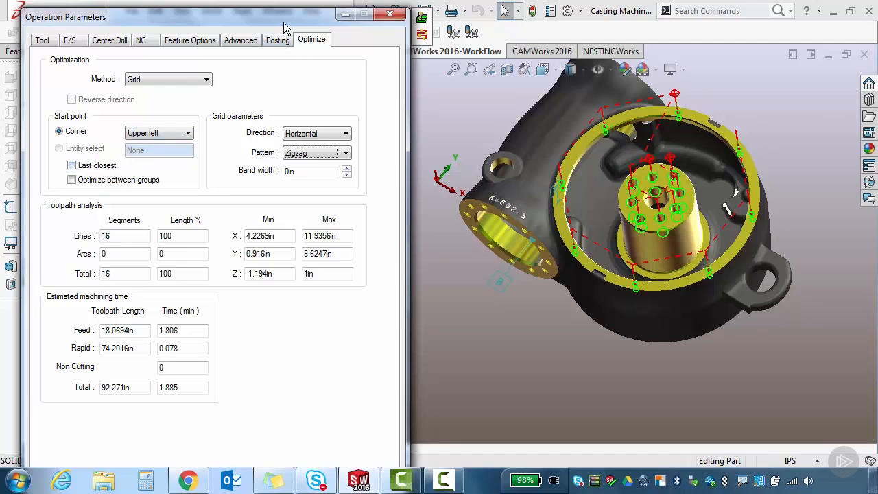
{"action": "left_click_drag", "start_coordinate": [284, 22], "coordinate": [310, 15]}
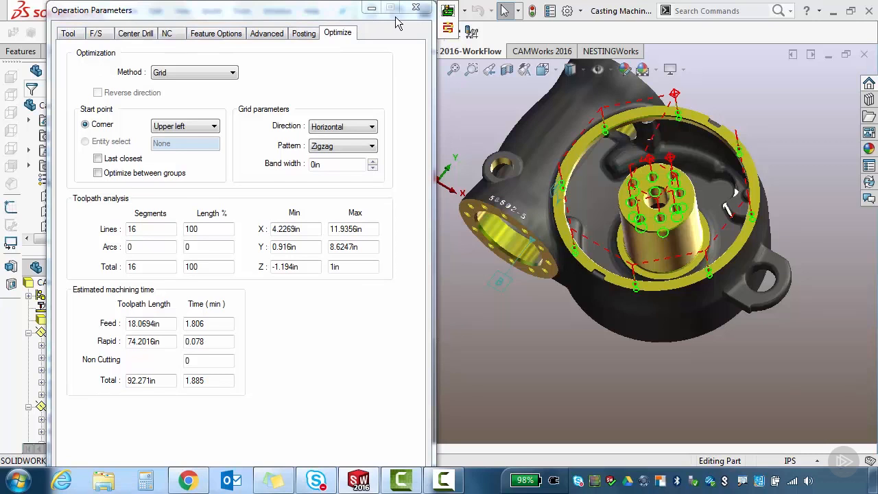
{"action": "left_click", "coordinate": [434, 382]}
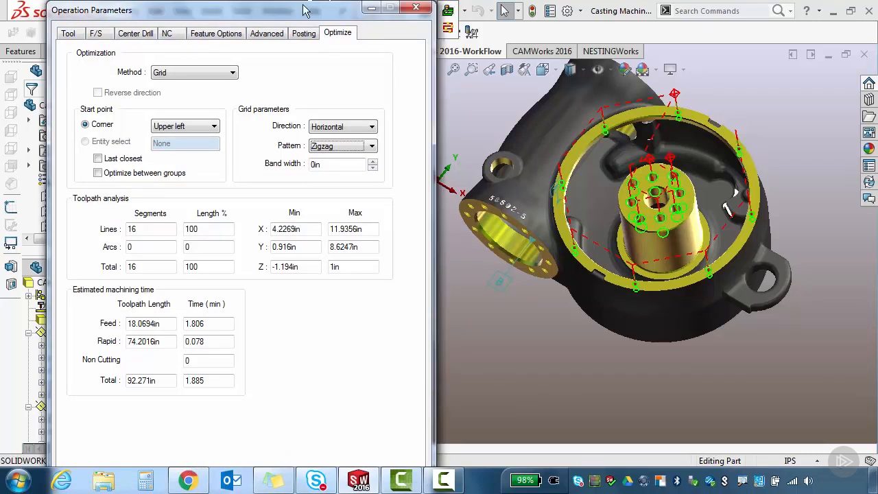
{"action": "left_click_drag", "start_coordinate": [304, 15], "coordinate": [318, 38]}
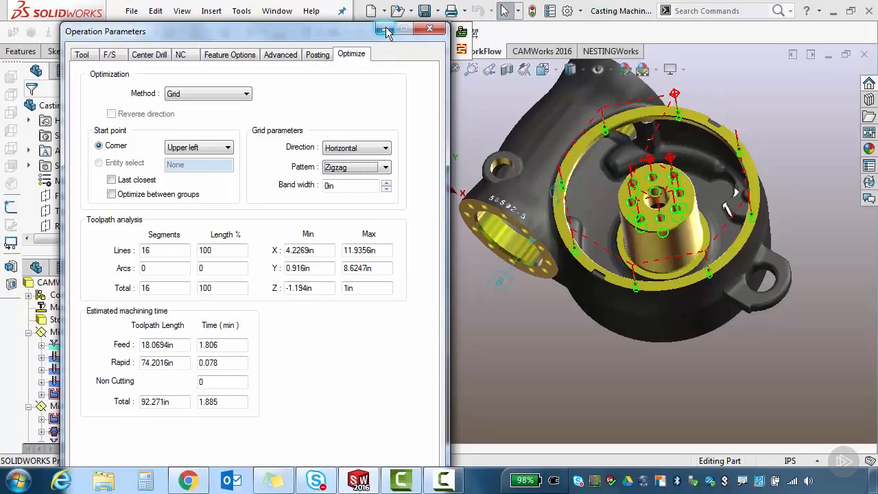
{"action": "left_click", "coordinate": [429, 29]}
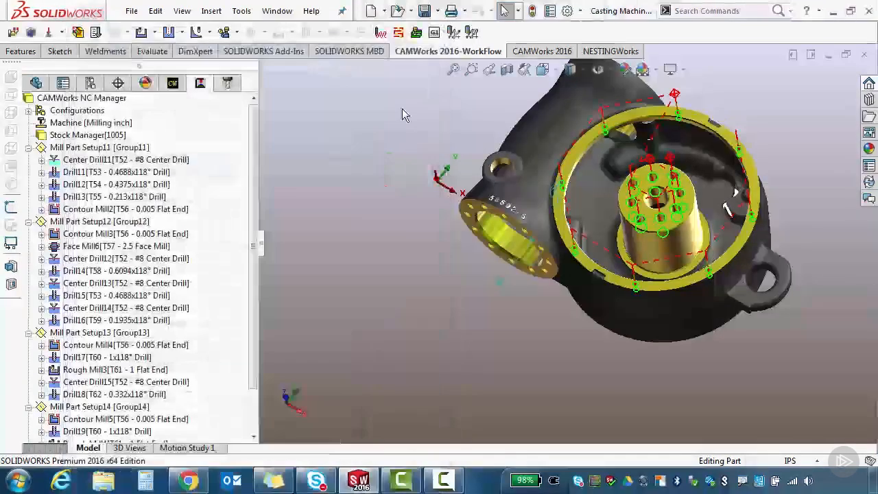
Select the Center Drill11 operation in Mill Part Setup11 and inspect its toolpath on the casting
{"action": "left_click", "coordinate": [120, 157]}
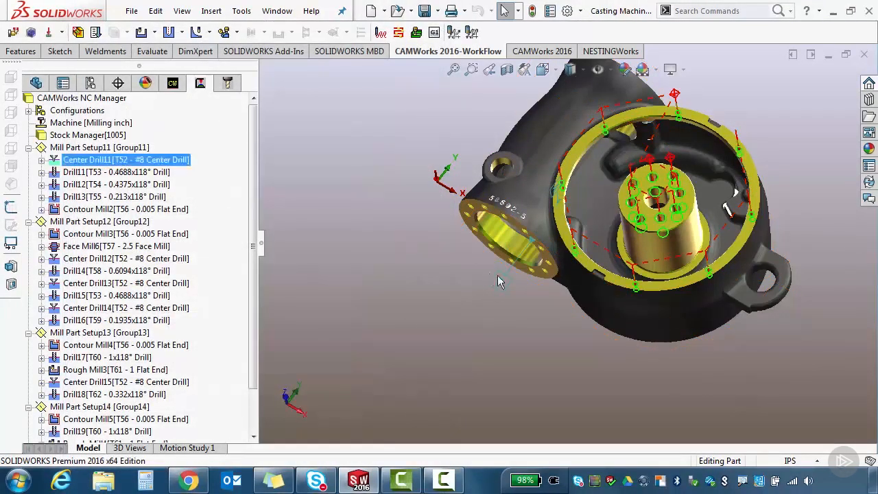
{"action": "middle_click_drag", "start_coordinate": [500, 278], "coordinate": [542, 178]}
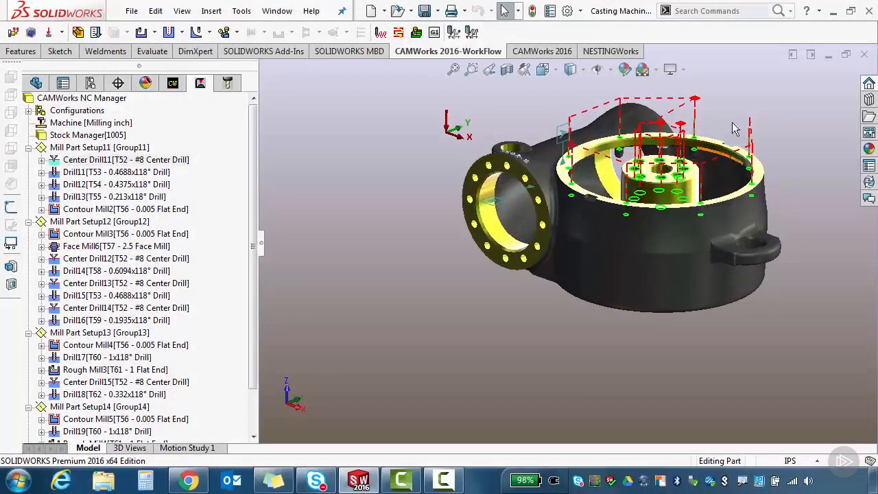
{"action": "key", "text": "f"}
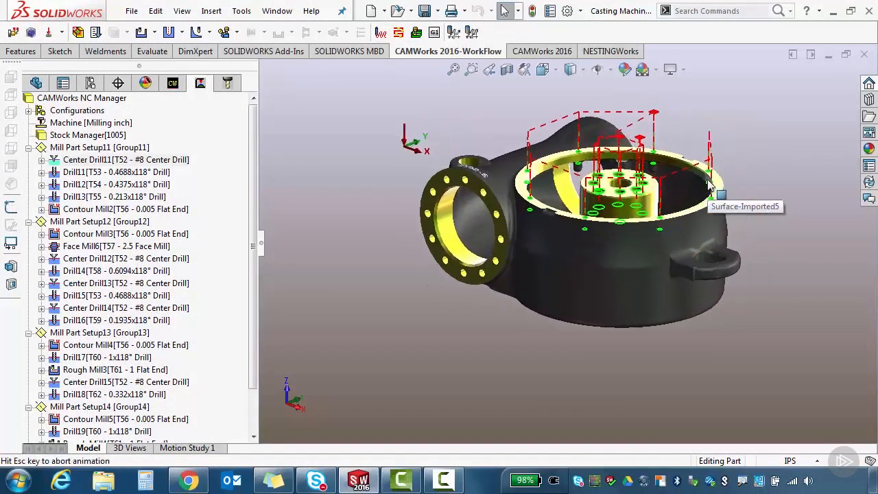